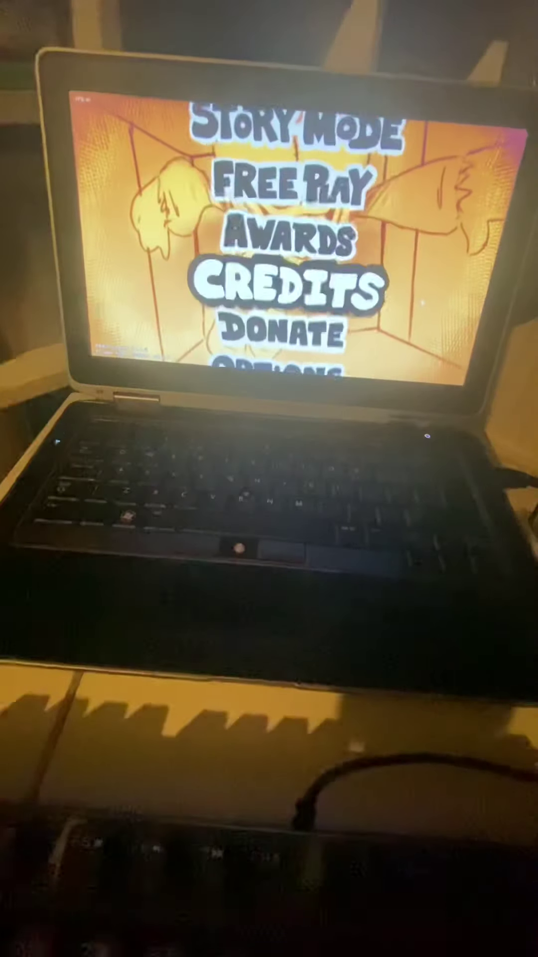
key(Down)
key(Down)
Open Options and view the Graphics preferences.
key(Return)
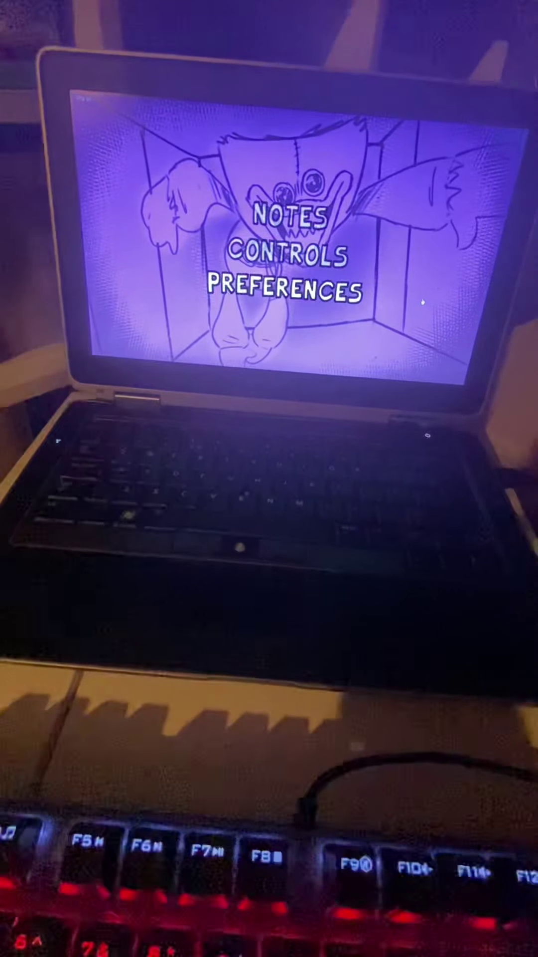
key(Return)
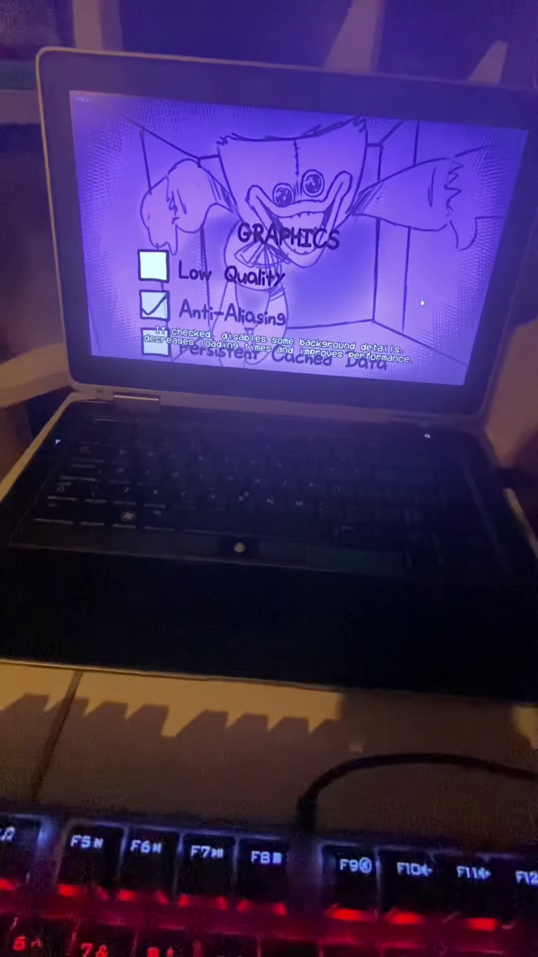
Go back to the main menu and start Story Mode.
key(Escape)
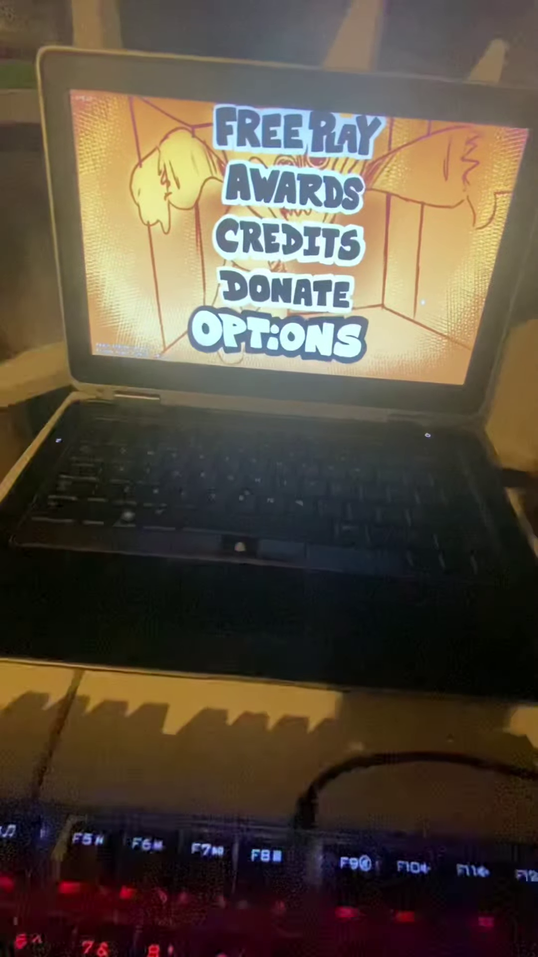
key(Up)
key(Up)
key(Up)
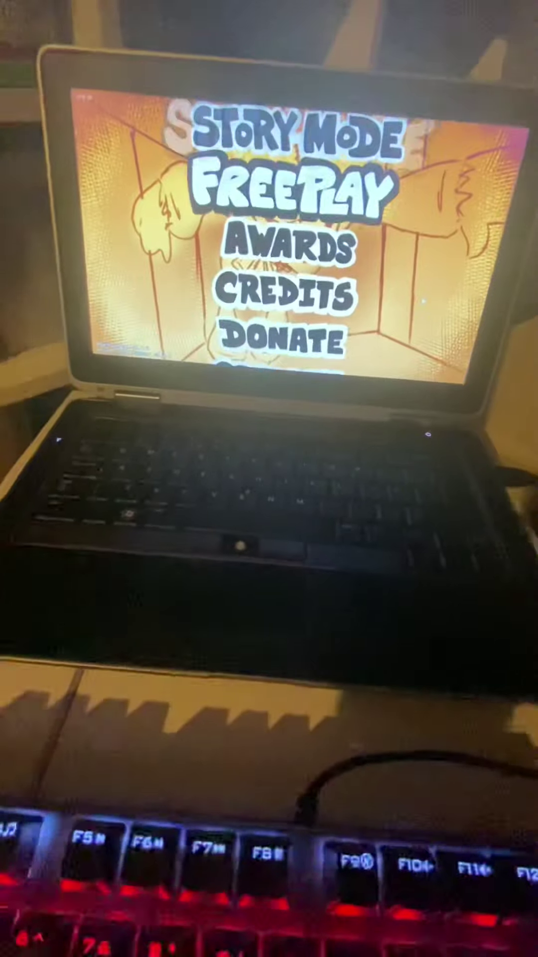
key(Up)
key(Return)
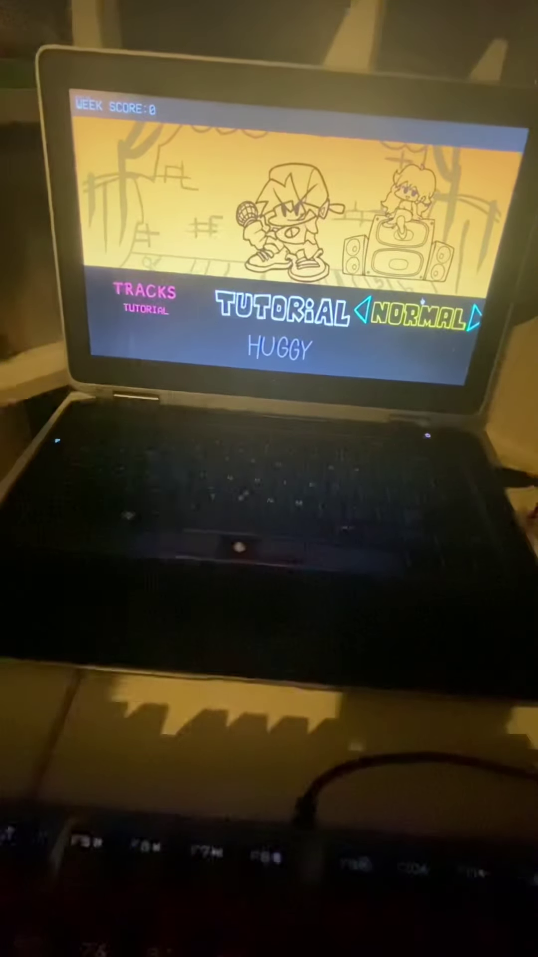
Select the Huggy week (Playtime, Playground), set difficulty to HARD, and start it.
key(Down)
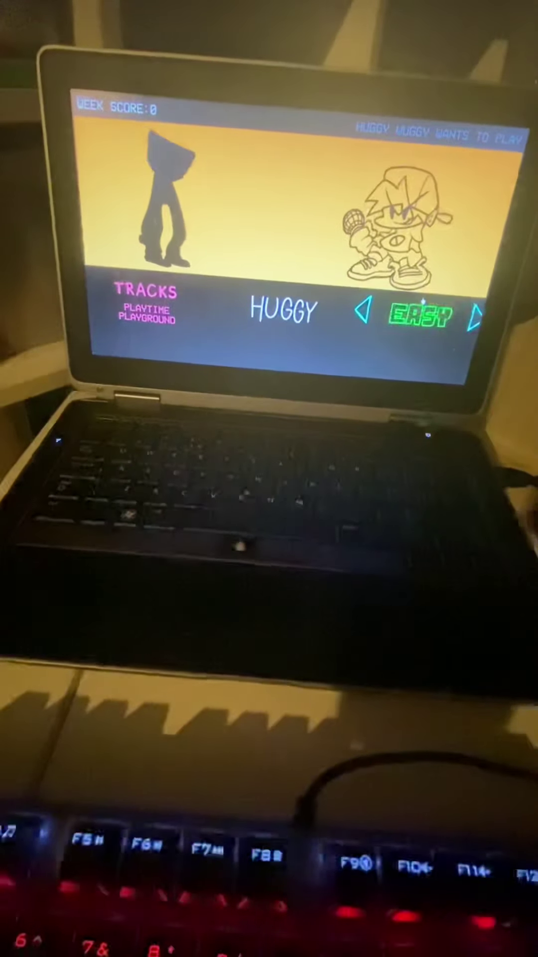
key(Right)
key(Right)
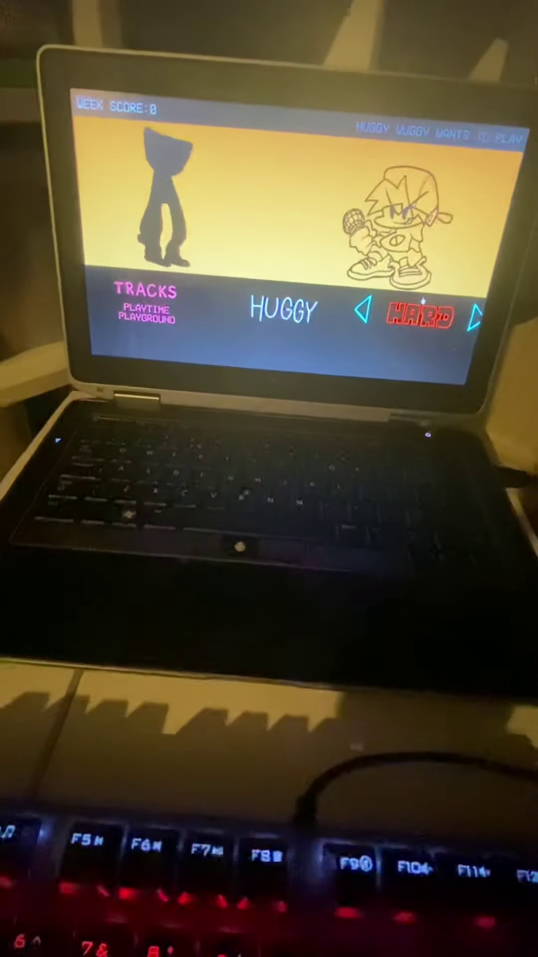
key(Return)
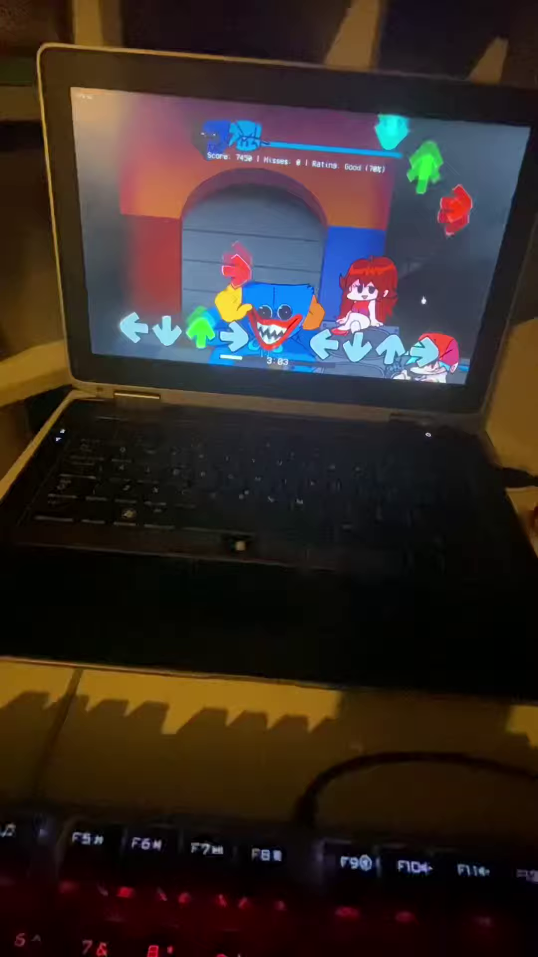
Hit the opening notes and long holds of the Huggy Wuggy song without a miss.
key(Left)
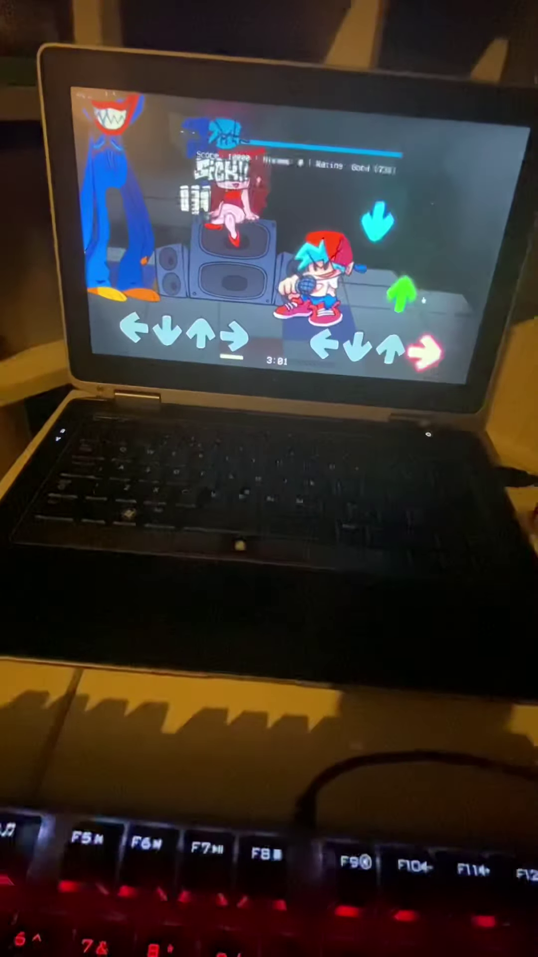
key(Down)
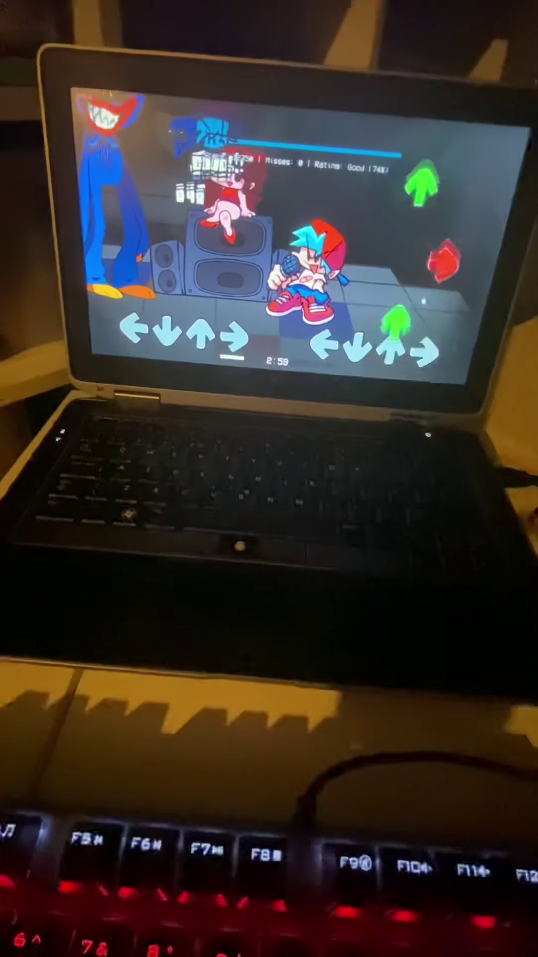
key(Up)
key(Up)
key(Up)
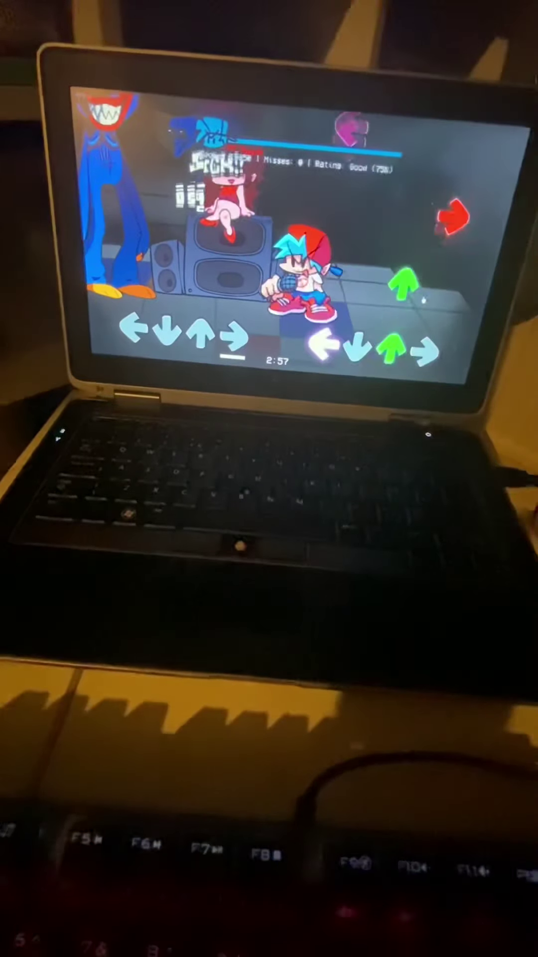
key(Up)
key(Right)
key(Down)
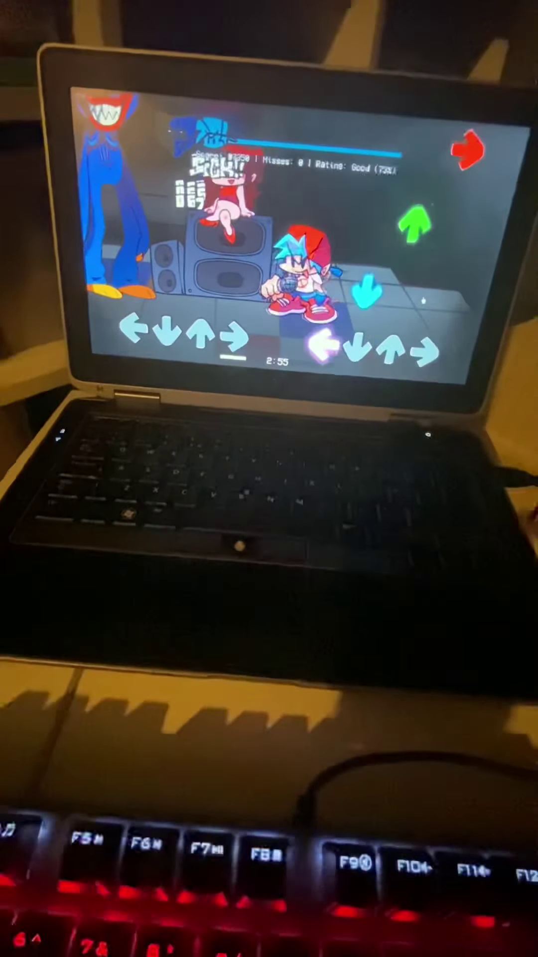
key(Up)
key(Up)
key(Up)
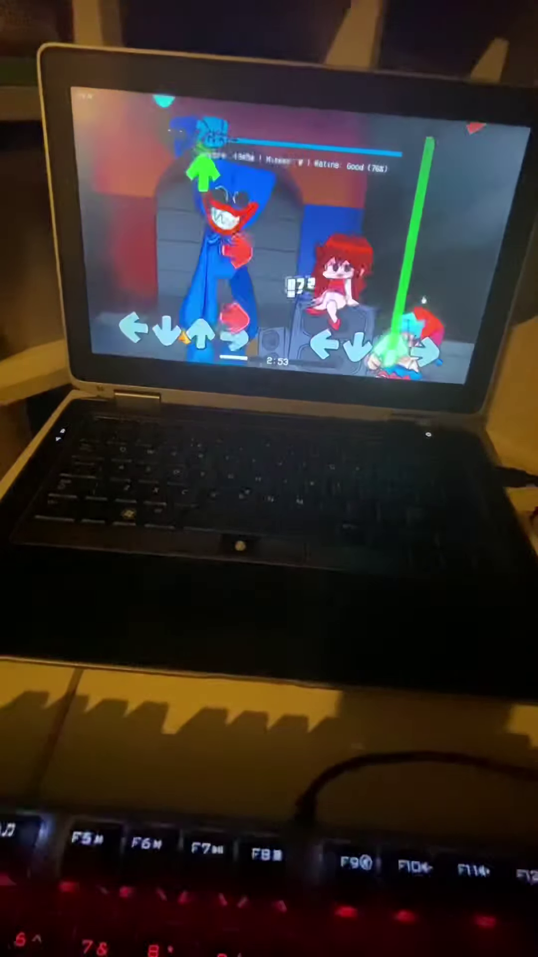
key(Left)
key(Right)
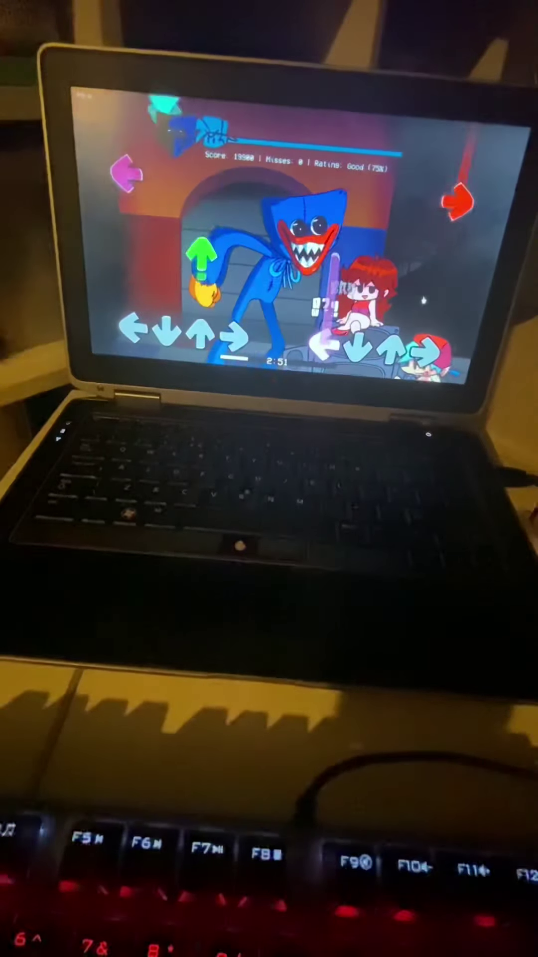
key(Down)
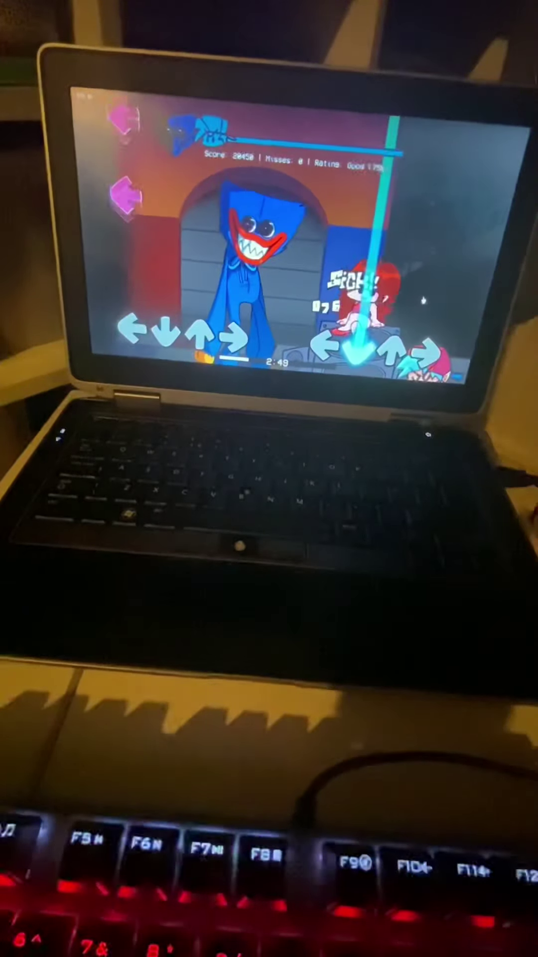
key(Down)
key(Down)
key(Up)
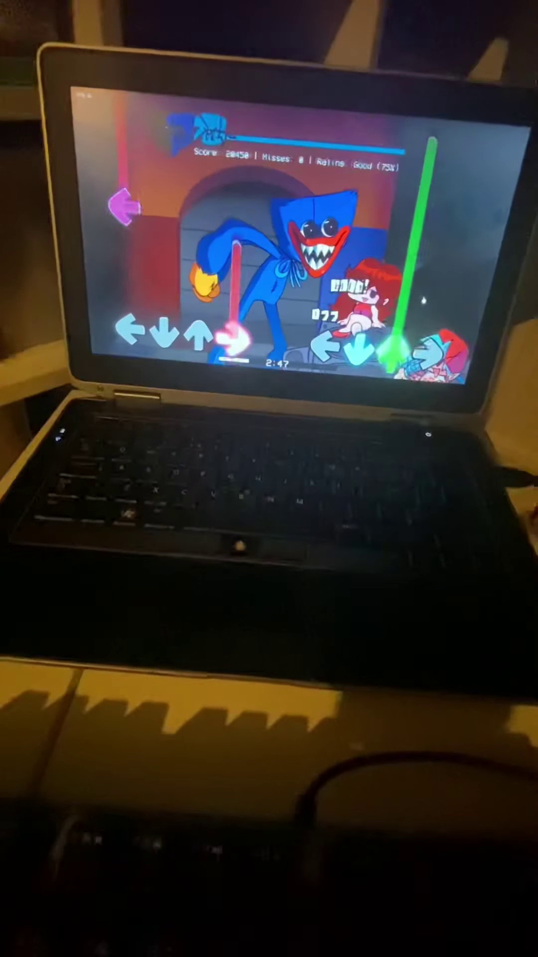
key(Right)
key(Right)
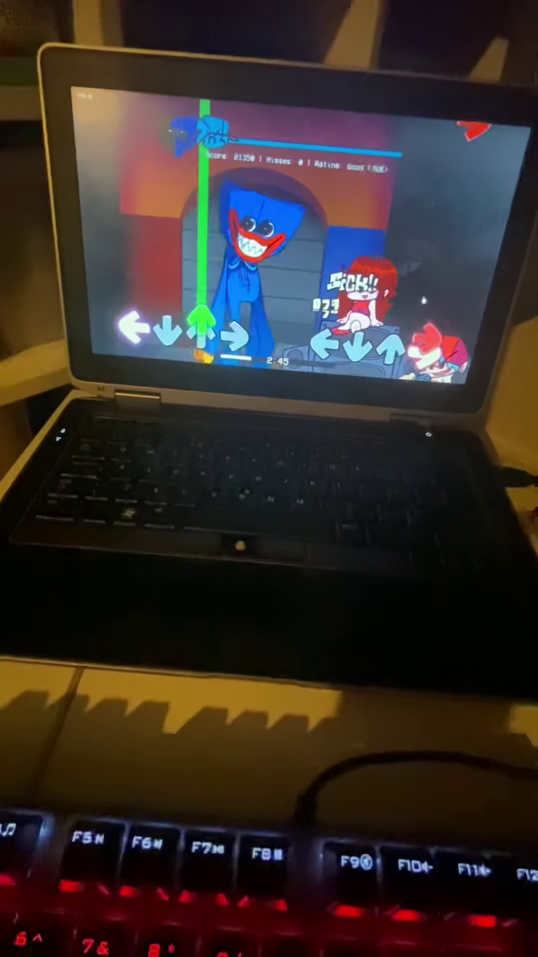
key(Down)
key(Down)
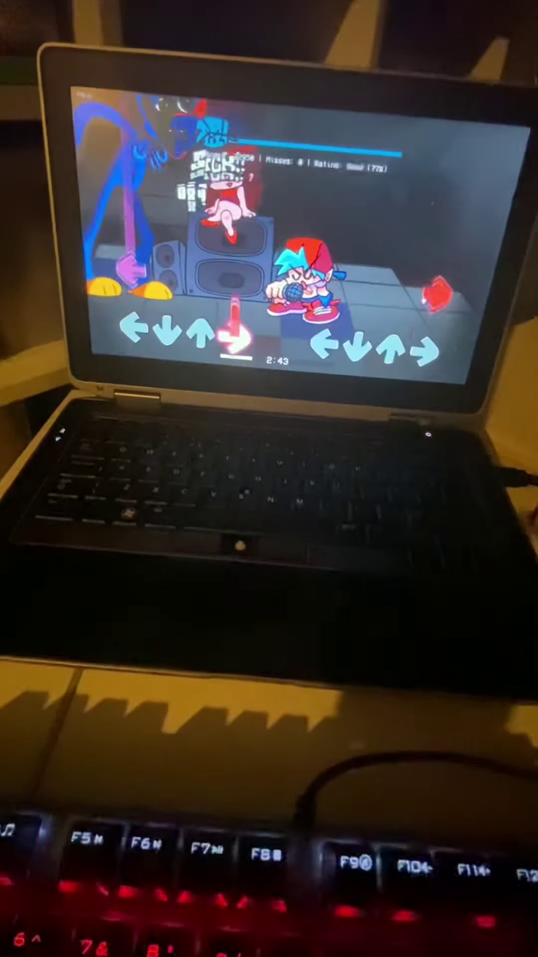
key(Right)
key(Right)
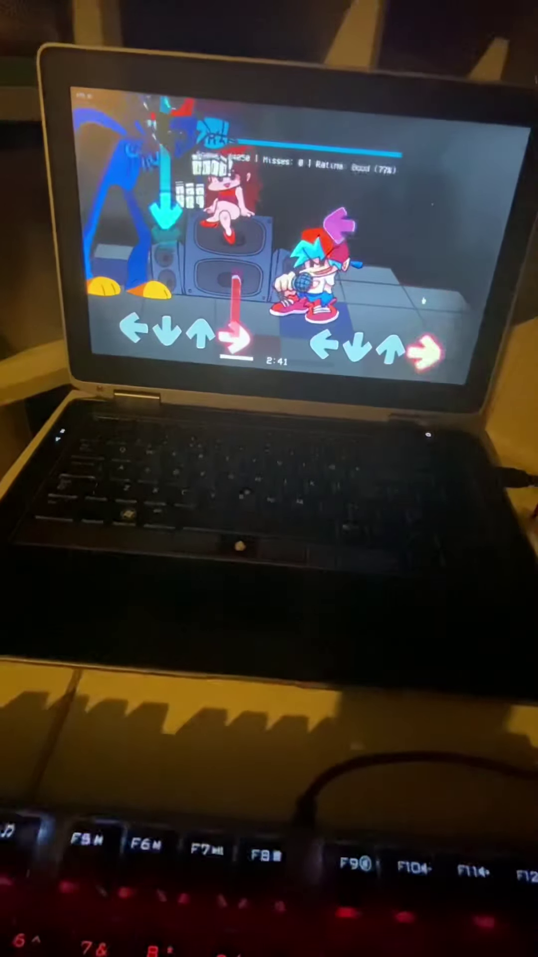
key(Down)
key(Left)
key(Left)
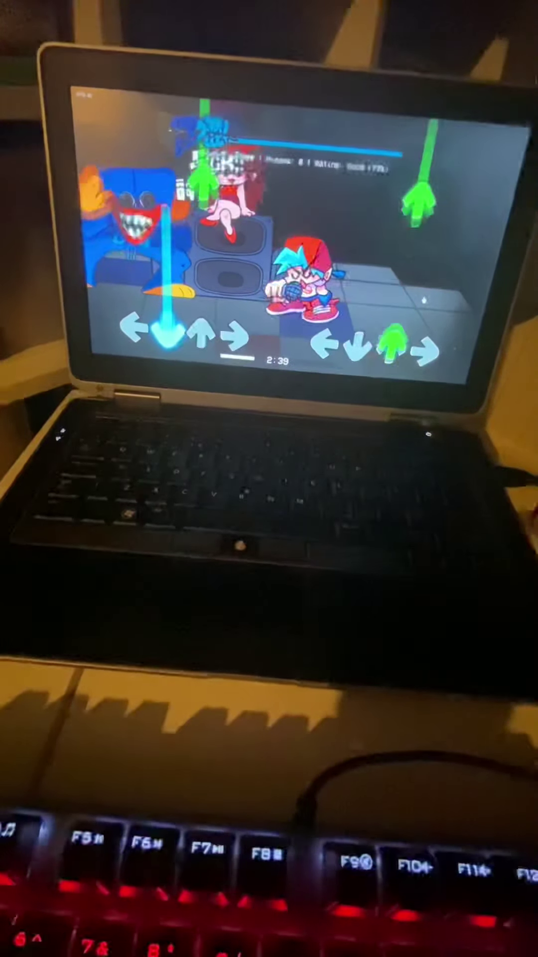
key(Up)
key(Down)
key(Right)
key(Left)
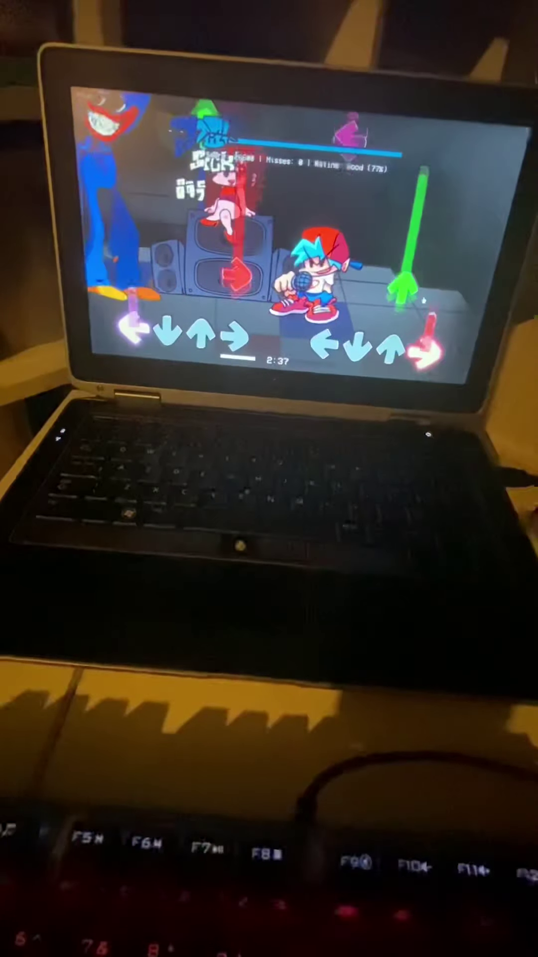
key(Up)
key(Right)
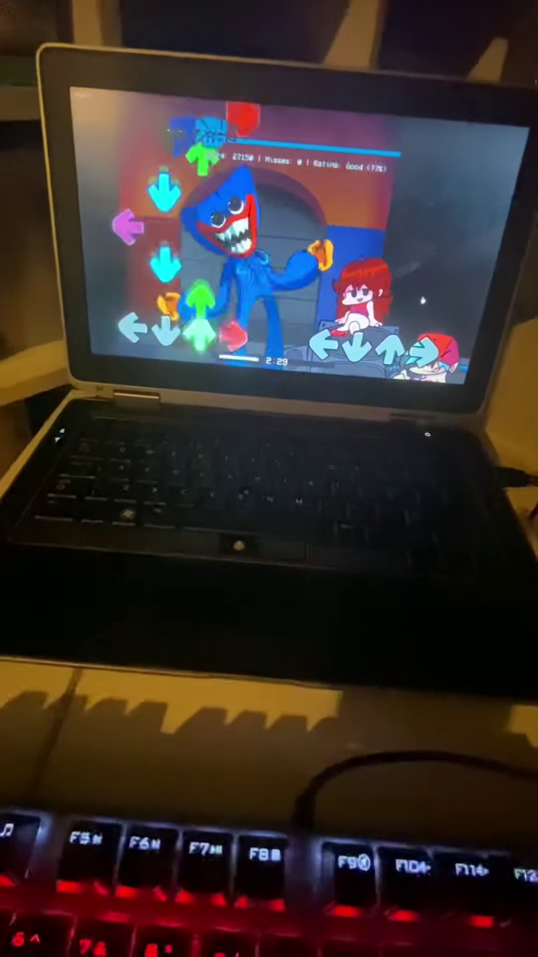
Keep the combo going through the rapid up-note streak with zero misses.
key(Up)
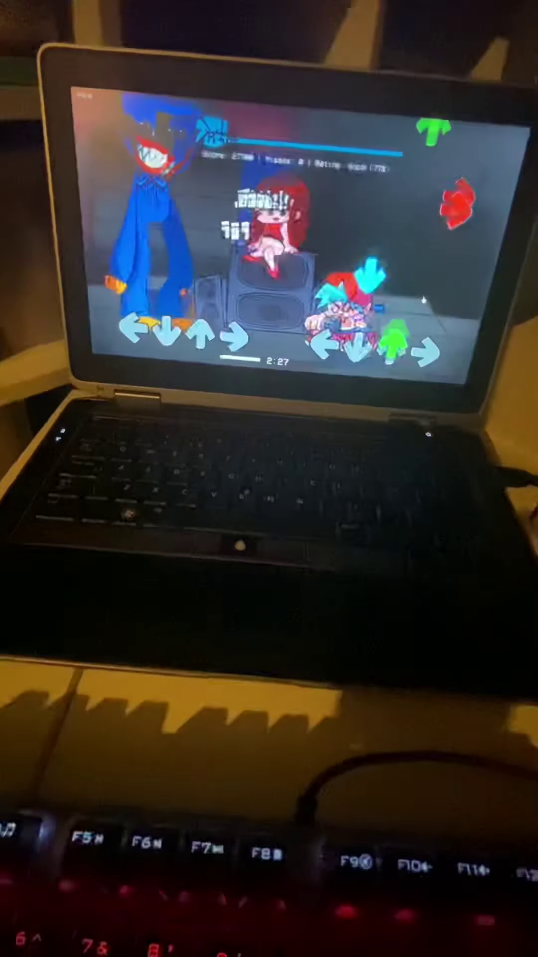
key(Right)
key(Right)
key(Up)
key(Down)
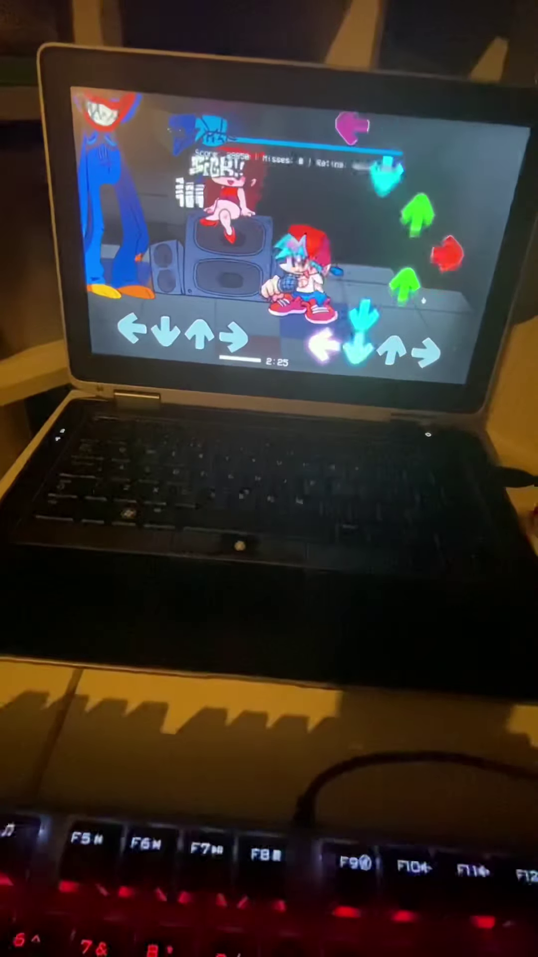
key(Up)
key(Up)
key(Down)
key(Up)
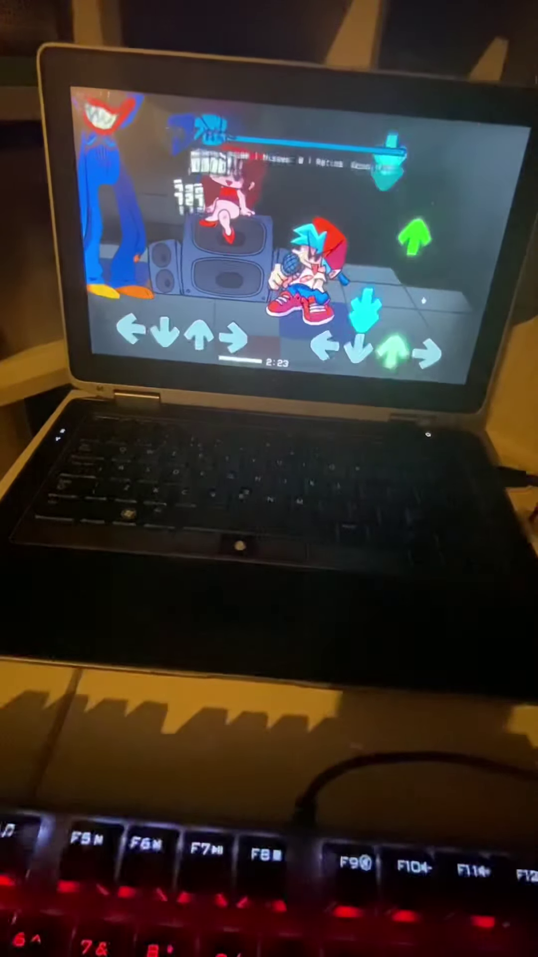
key(Up)
key(Up)
key(Right)
key(Up)
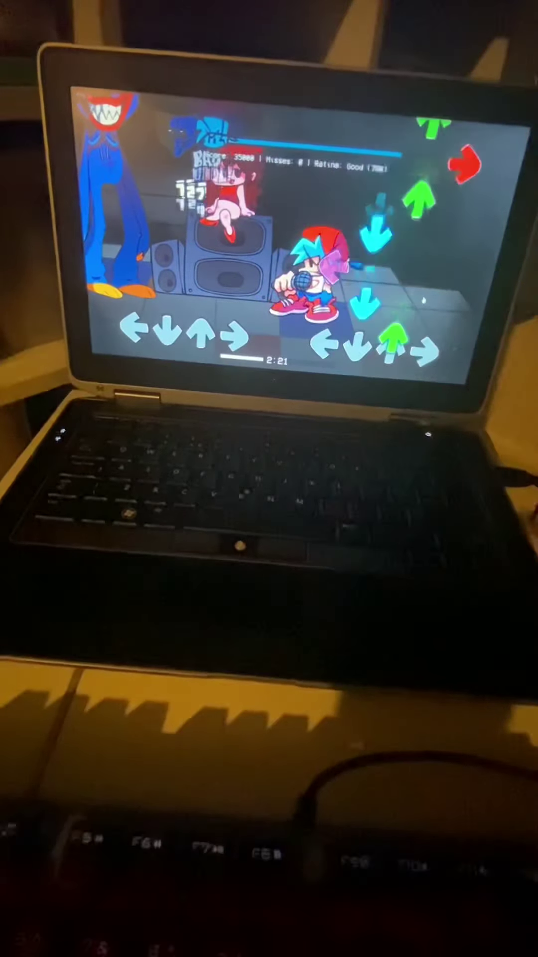
key(Down)
key(Down)
key(Up)
key(Right)
key(Up)
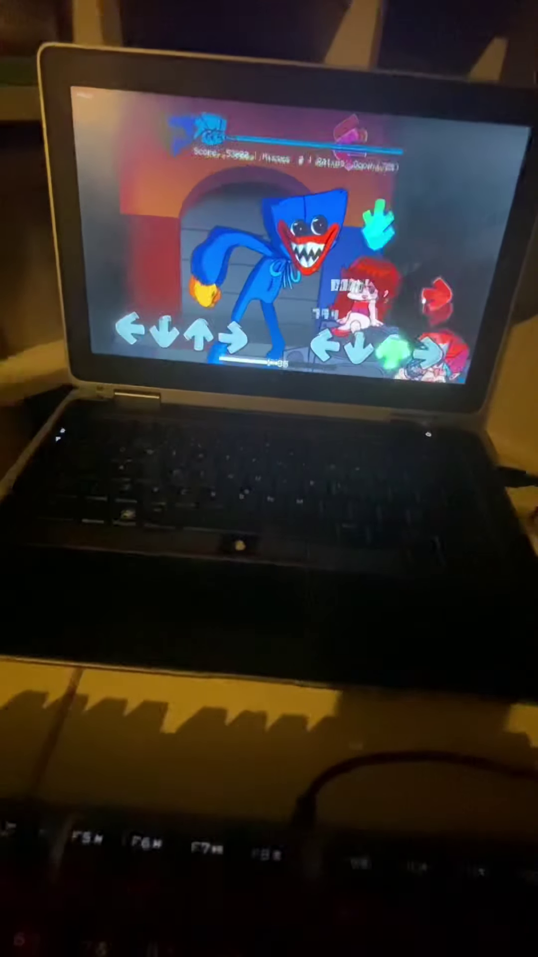
Clear the final run of up, down and left notes, reaching a Perfect rating.
key(Up)
key(Right)
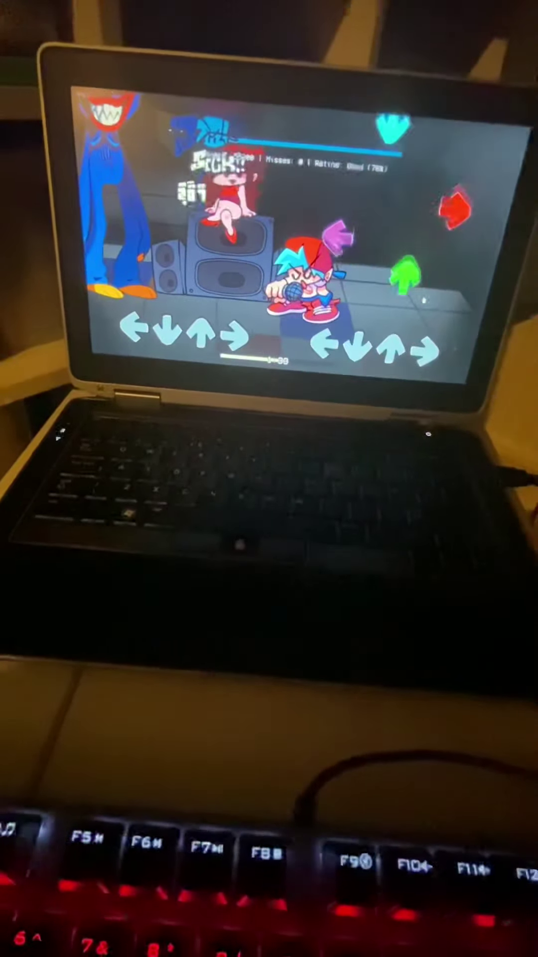
key(Left)
key(Down)
key(Down)
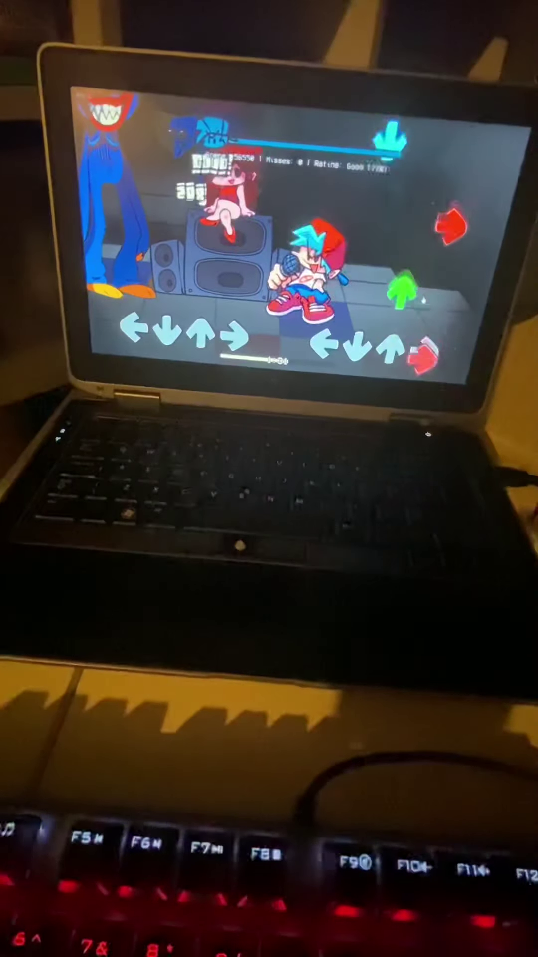
key(Up)
key(Left)
key(Up)
key(Down)
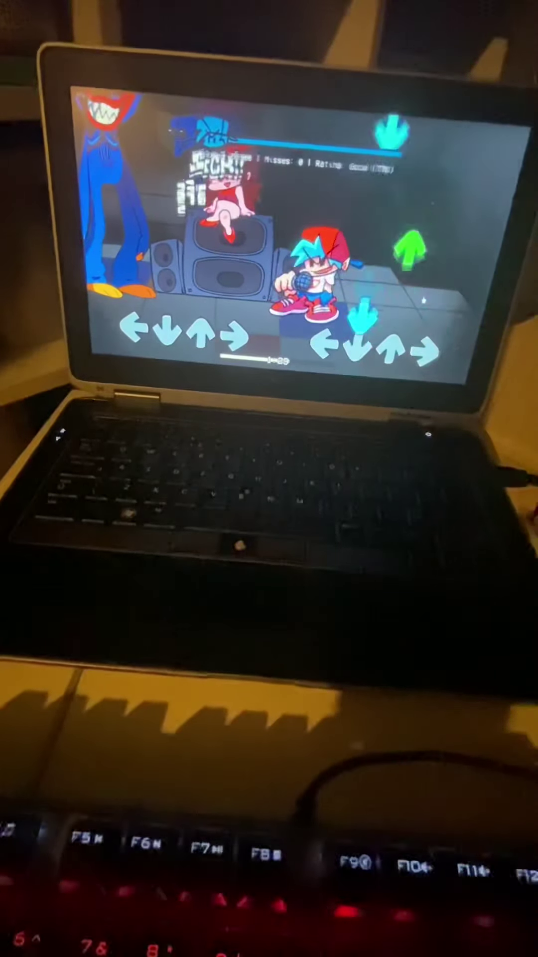
key(Up)
key(Up)
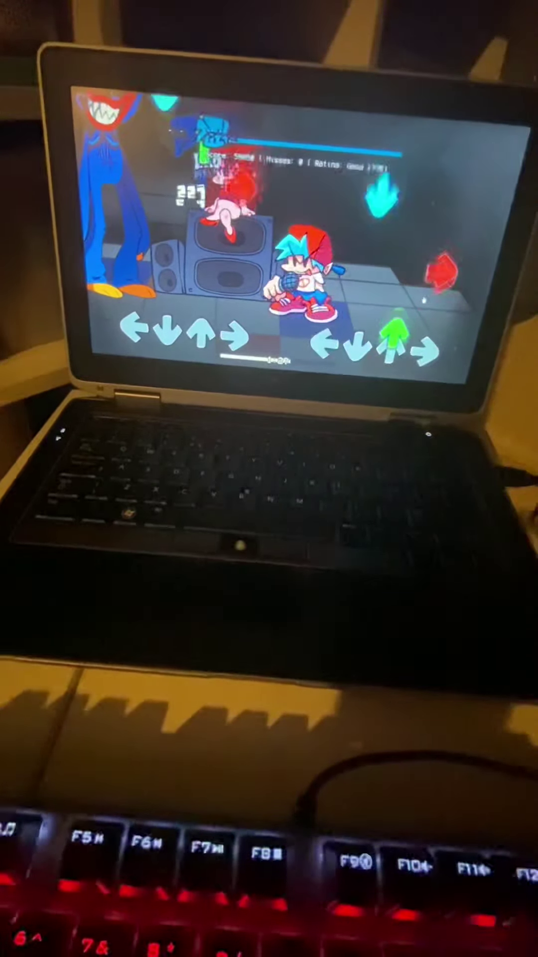
key(Down)
key(Up)
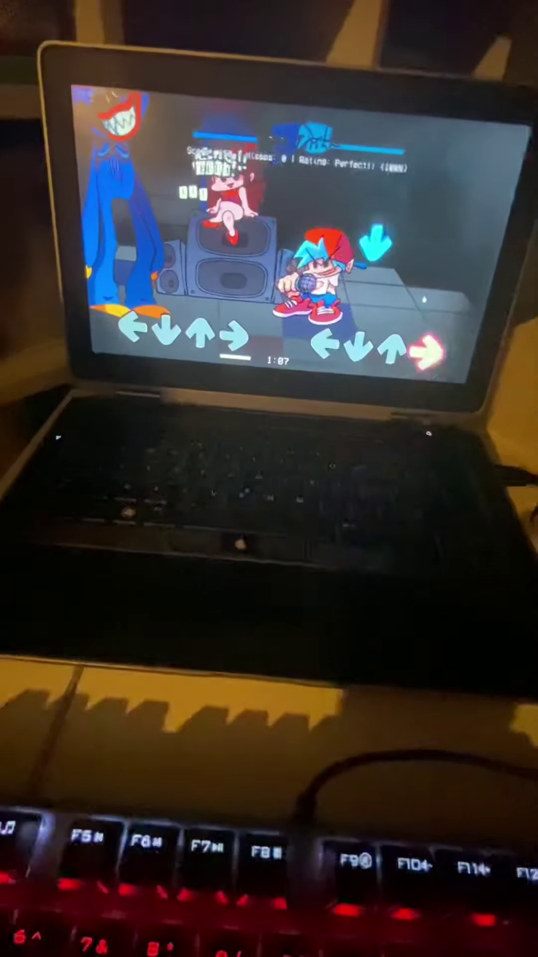
Hit the sparse opening up, right and left notes of Playground.
key(Up)
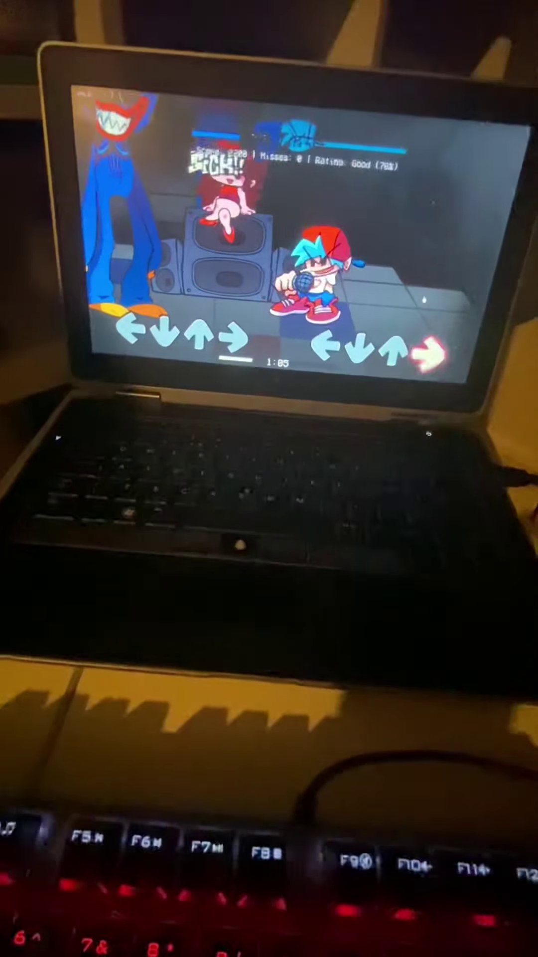
key(Right)
key(Right)
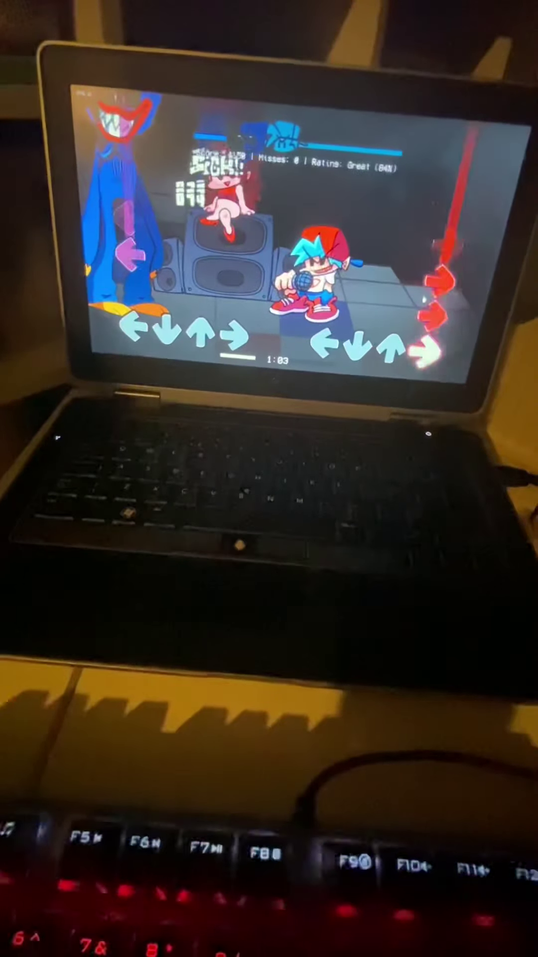
key(Right)
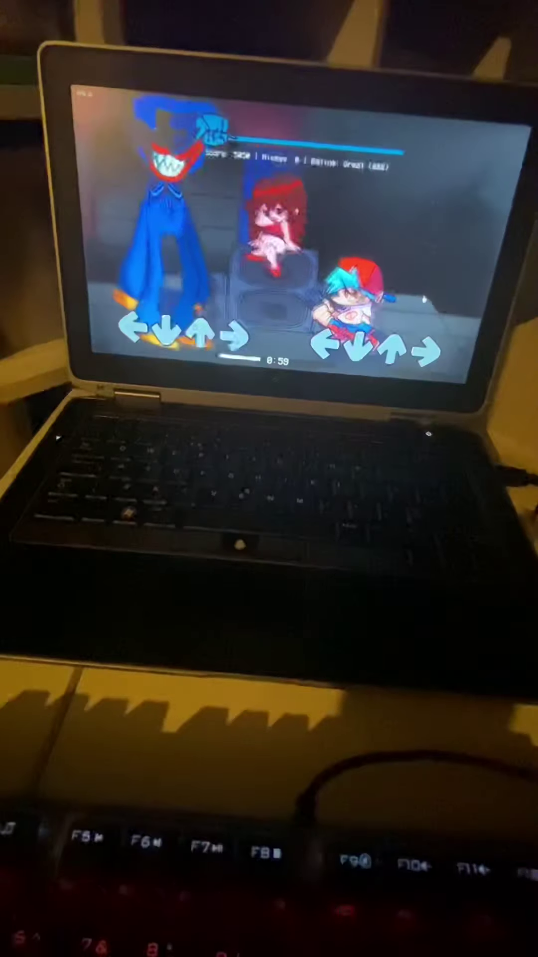
key(Left)
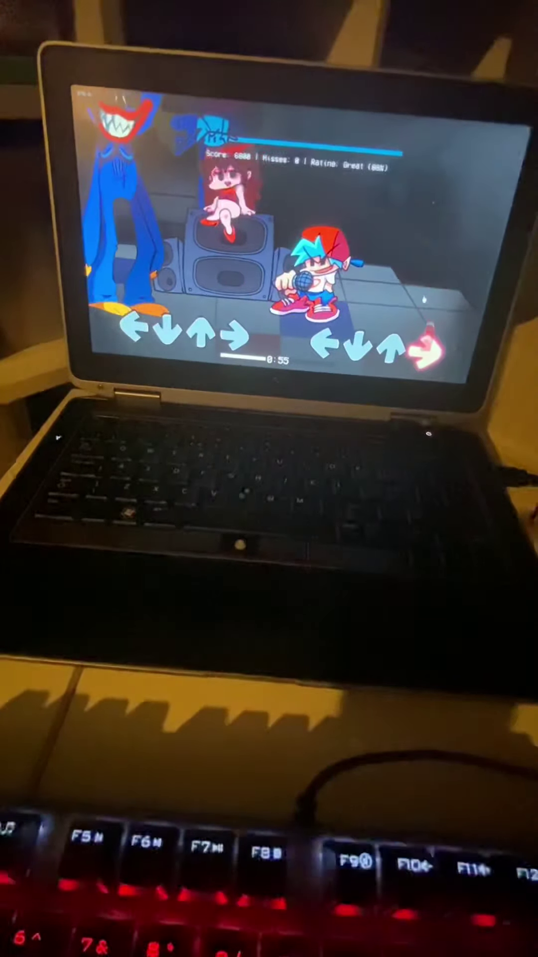
key(Right)
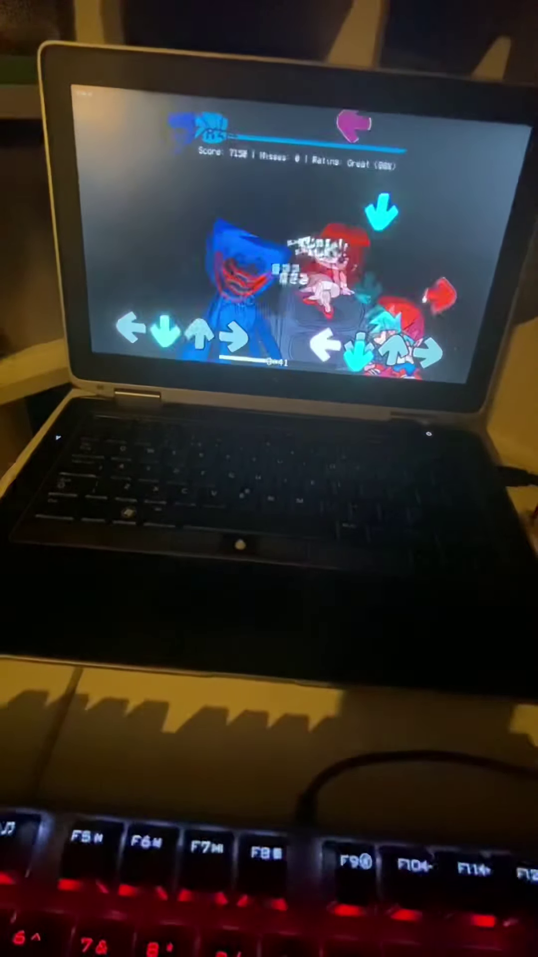
Clear the dense down-and-right note run, reaching score 23510 with no misses.
key(Down)
key(Right)
key(Right)
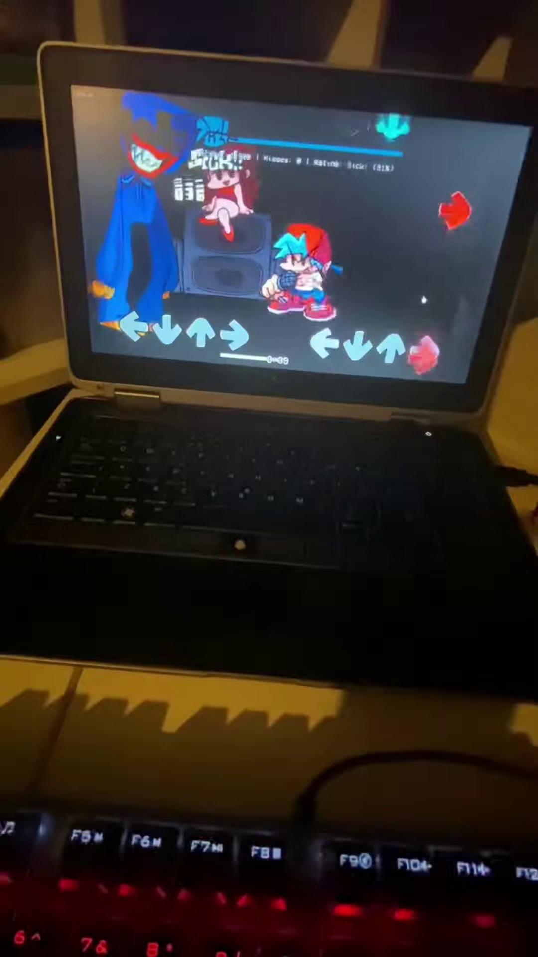
key(Right)
key(Up)
key(Down)
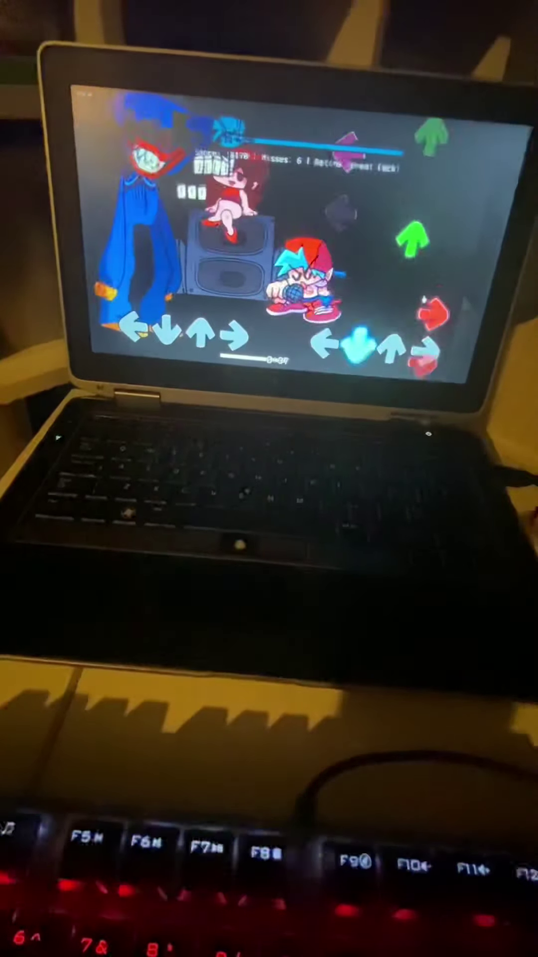
key(Down)
key(Up)
key(Right)
key(Down)
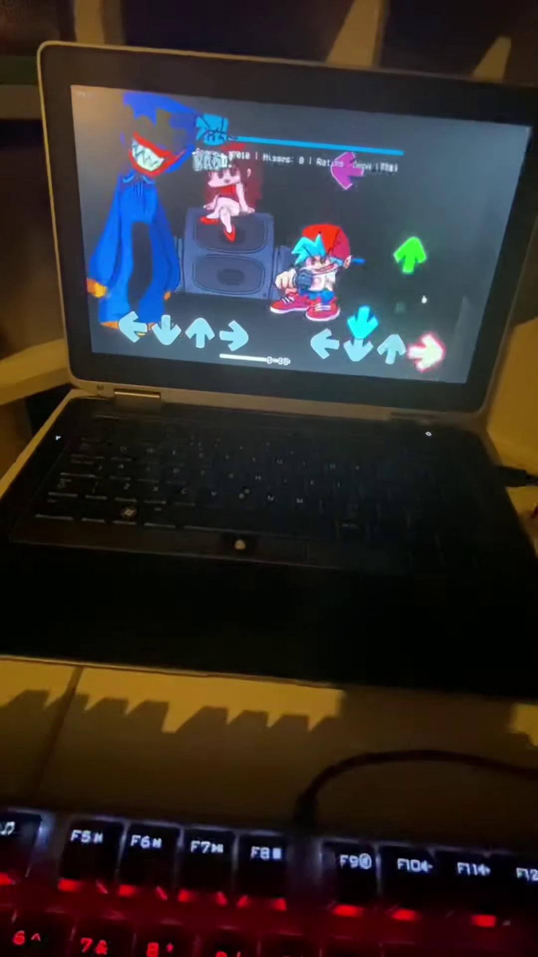
key(Right)
key(Down)
key(Down)
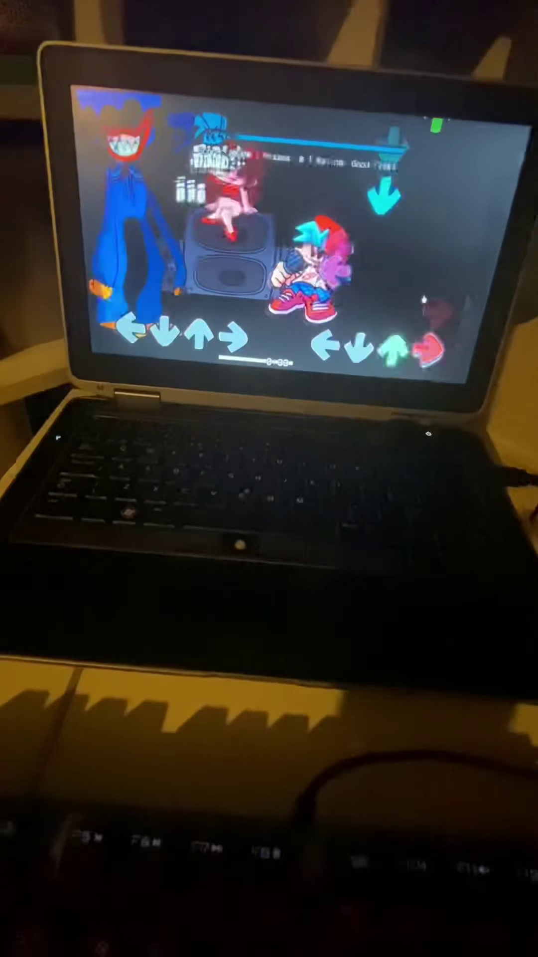
key(Right)
key(Down)
key(Down)
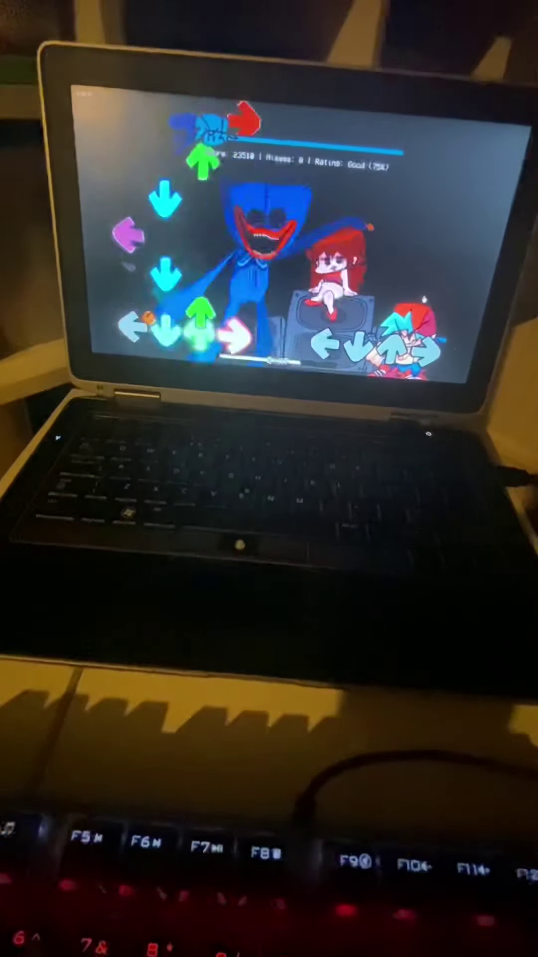
Pause and resume Playground to finish, then toggle difficulty to Easy and back to Hard.
key(Return)
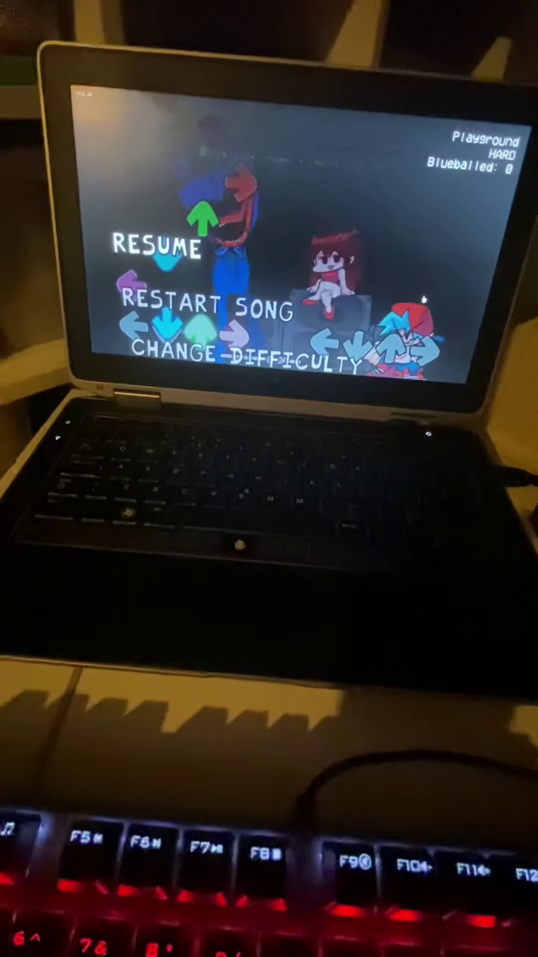
key(Return)
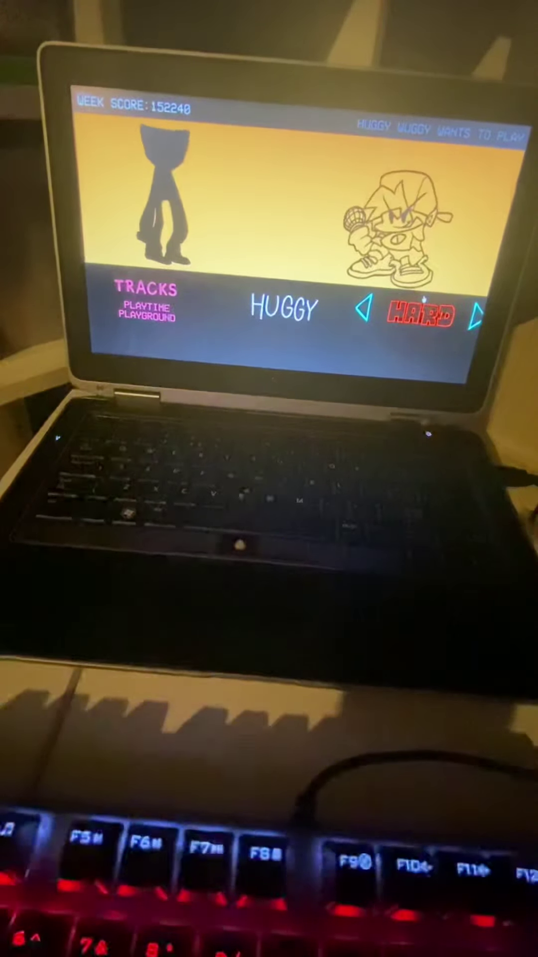
key(Right)
key(Left)
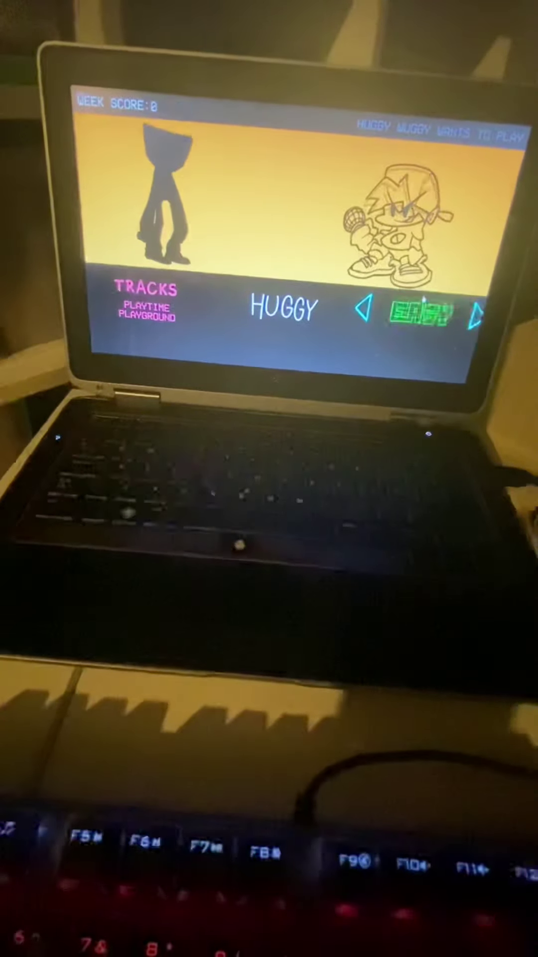
key(Left)
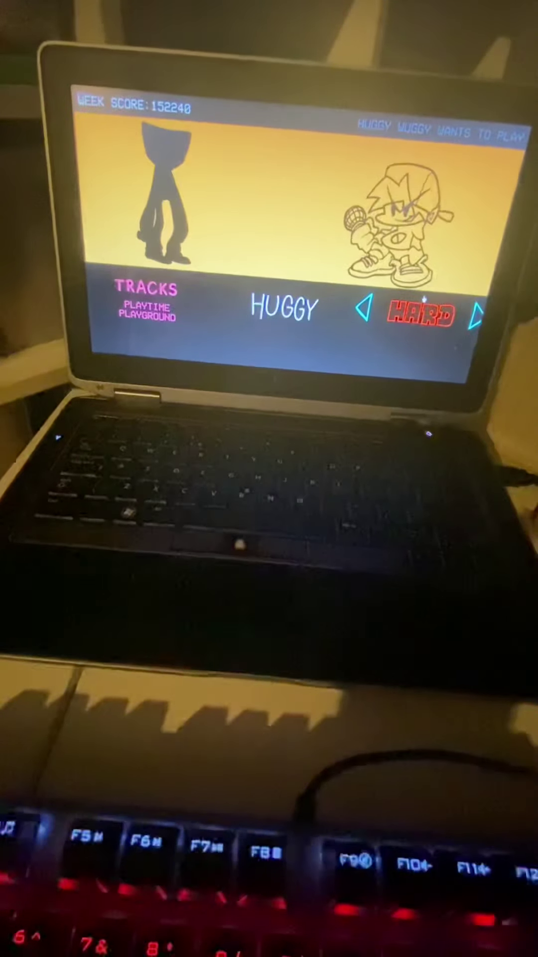